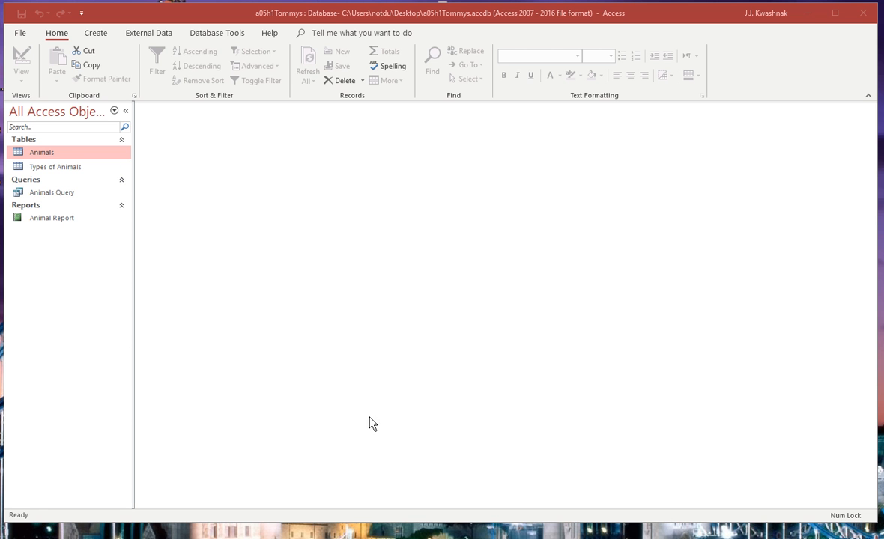
Create a new design query based on the Animals table and enlarge its field list to show every field.
left_click(93, 35)
left_click(194, 64)
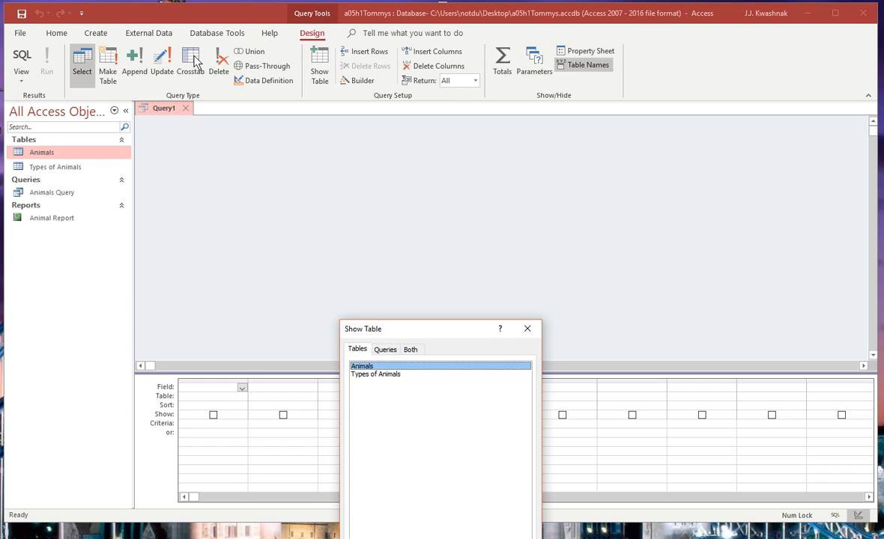
key("Return")
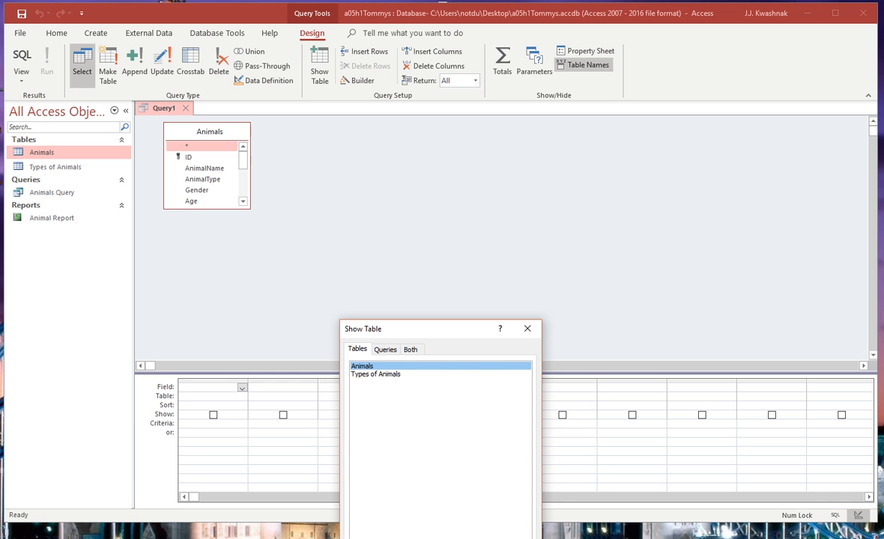
key("Escape")
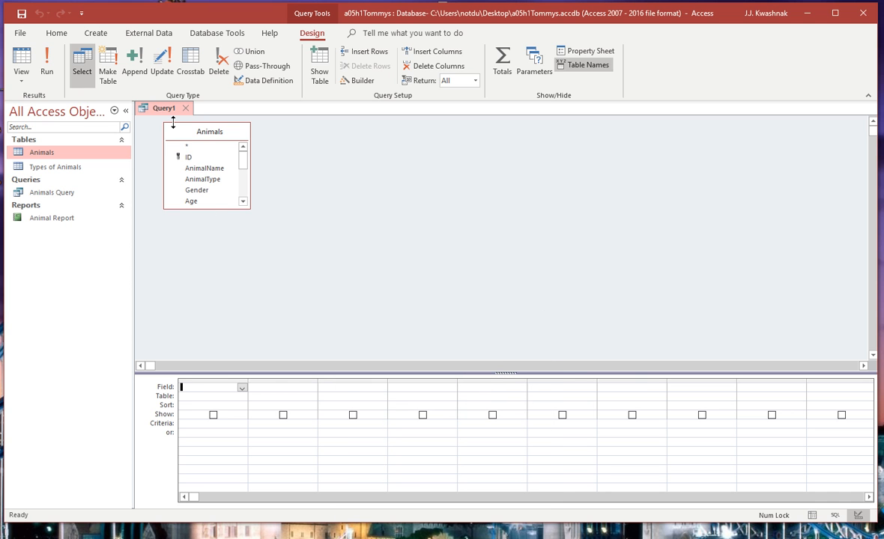
left_click_drag(212, 208, 207, 310)
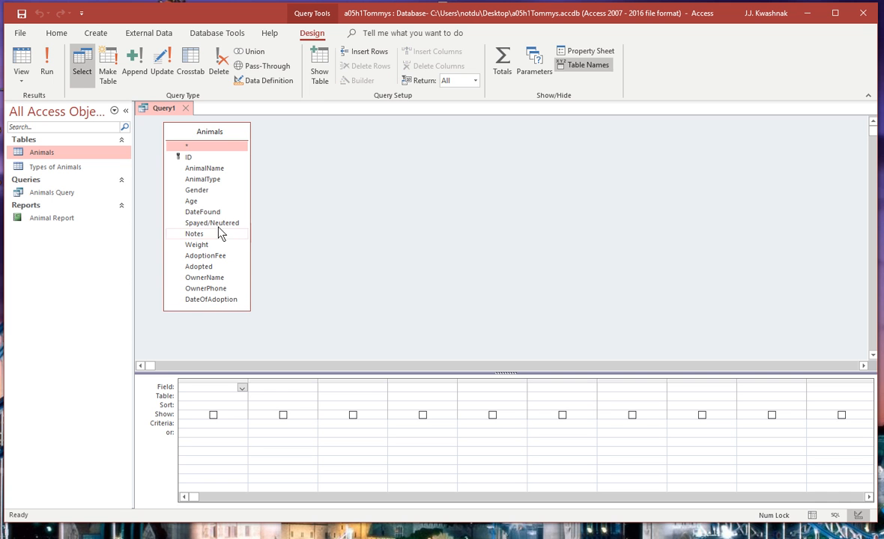
Add the AnimalName, AnimalType, Adopted, OwnerName, OwnerPhone and DateOfAdoption fields to the query grid.
double_click(216, 169)
double_click(211, 180)
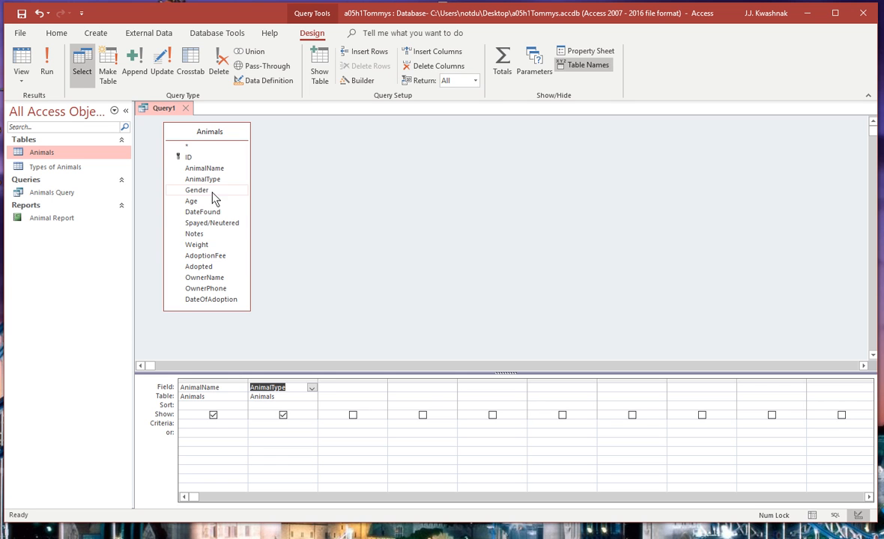
double_click(199, 267)
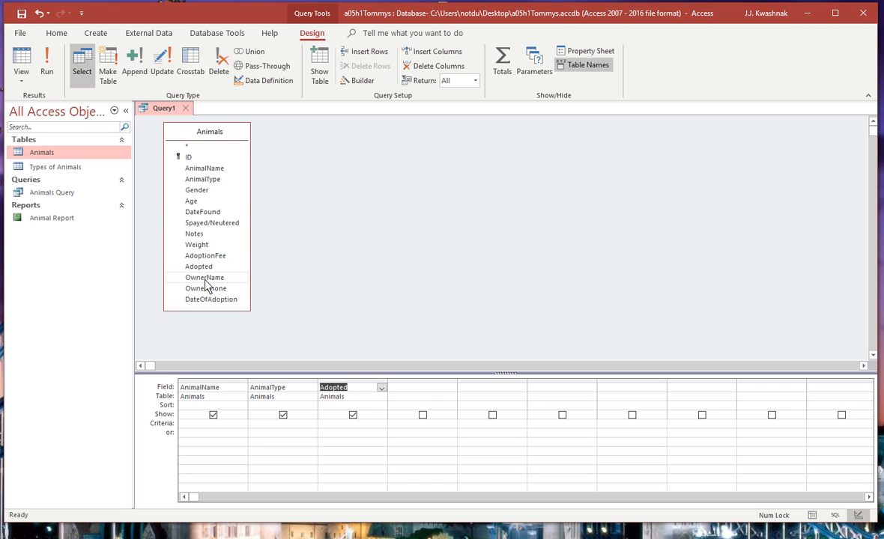
double_click(201, 277)
double_click(202, 291)
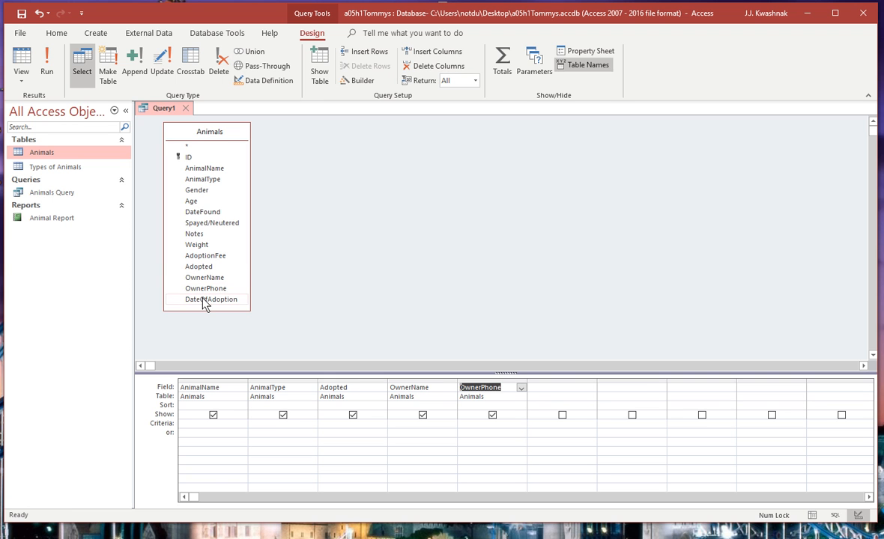
double_click(206, 300)
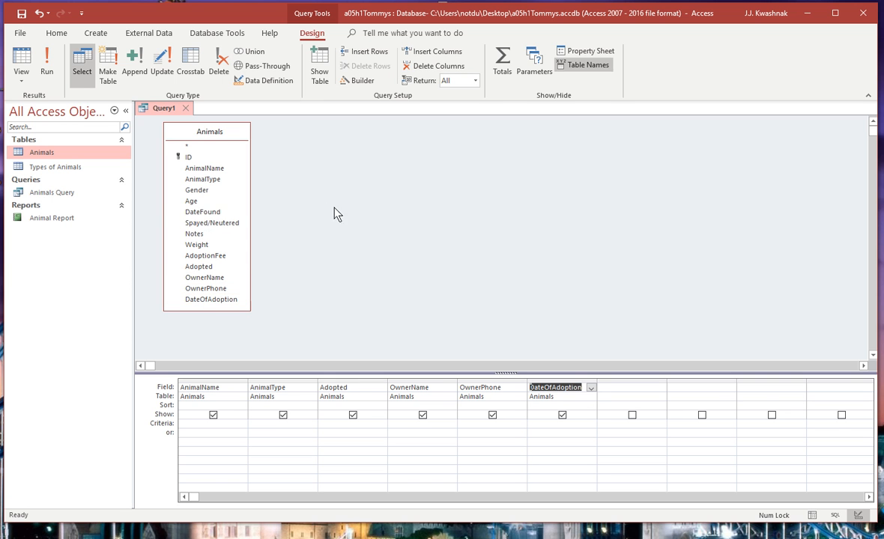
Widen the first empty column of the query grid and set the Adopted criteria to Yes.
left_click_drag(667, 383, 734, 383)
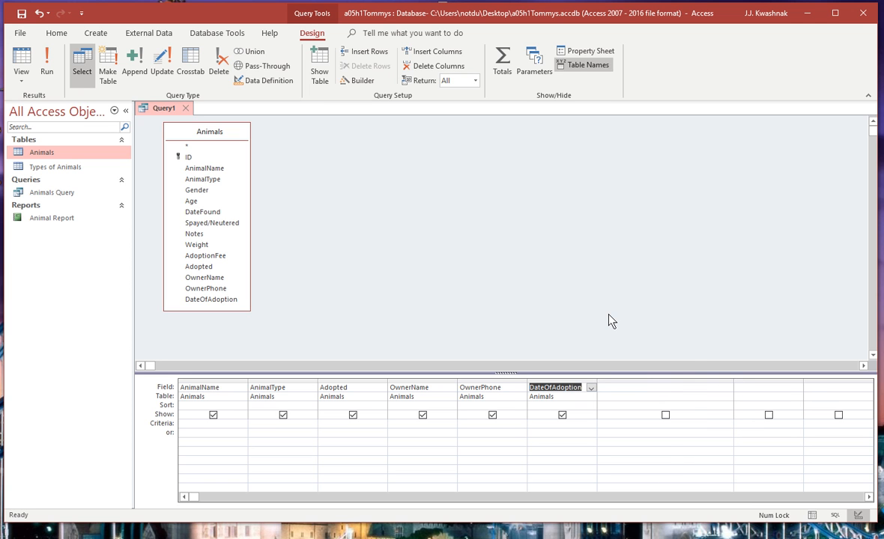
left_click(325, 423)
type("Yes")
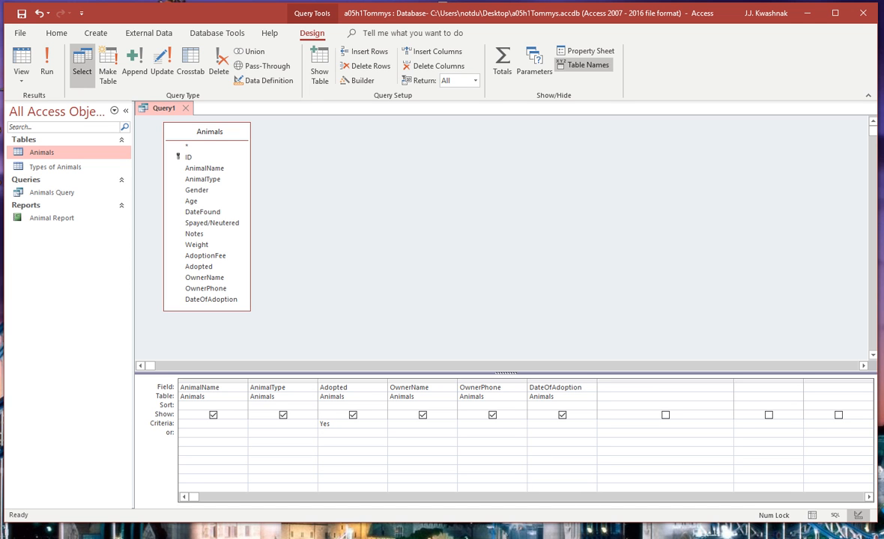
key("Tab")
key("Tab")
Start a calculated field in the empty column after DateOfAdoption by inserting the built-in IIf function in the Expression Builder.
left_click(614, 388)
left_click(358, 81)
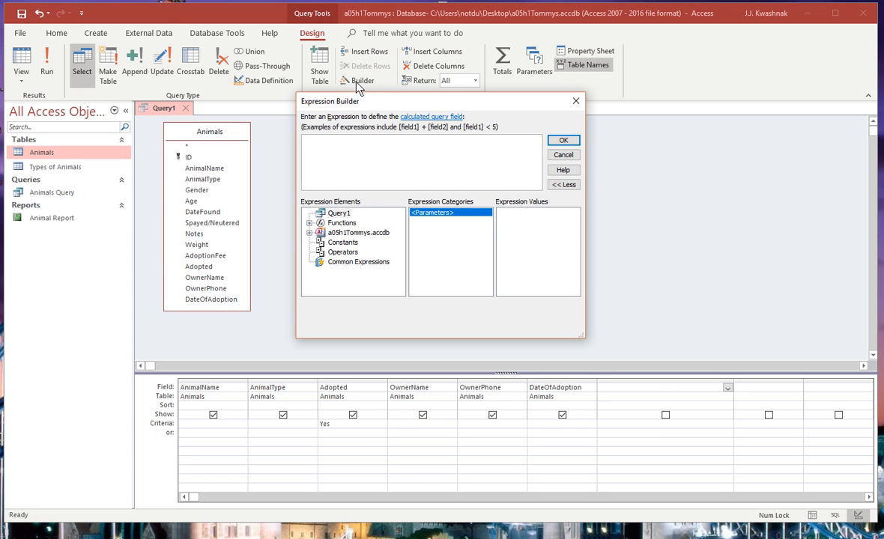
left_click(309, 224)
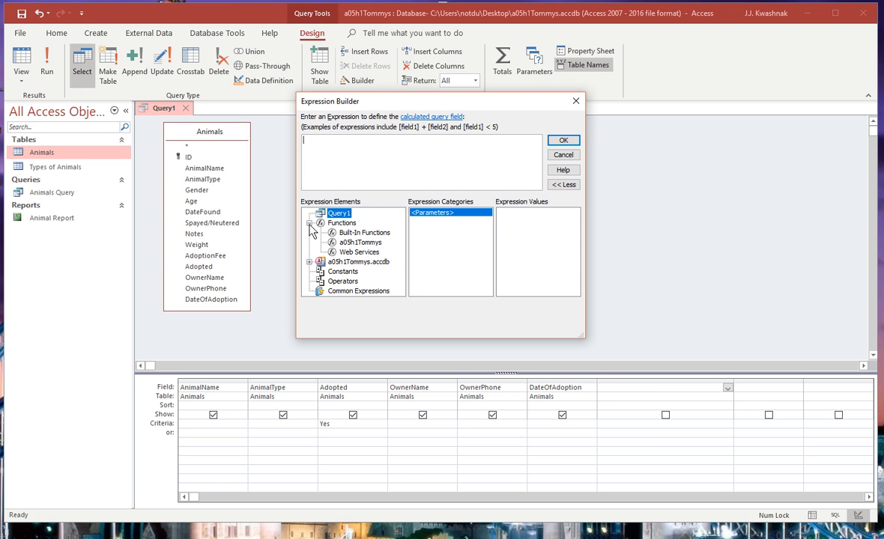
left_click(353, 233)
left_click_drag(574, 227, 574, 249)
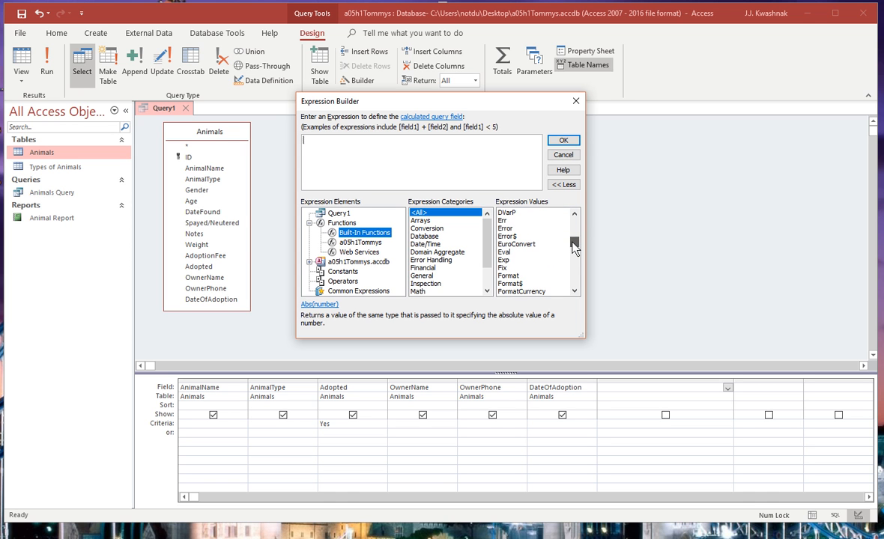
scroll(535, 255, "down", 4)
scroll(536, 257, "down", 2)
double_click(501, 235)
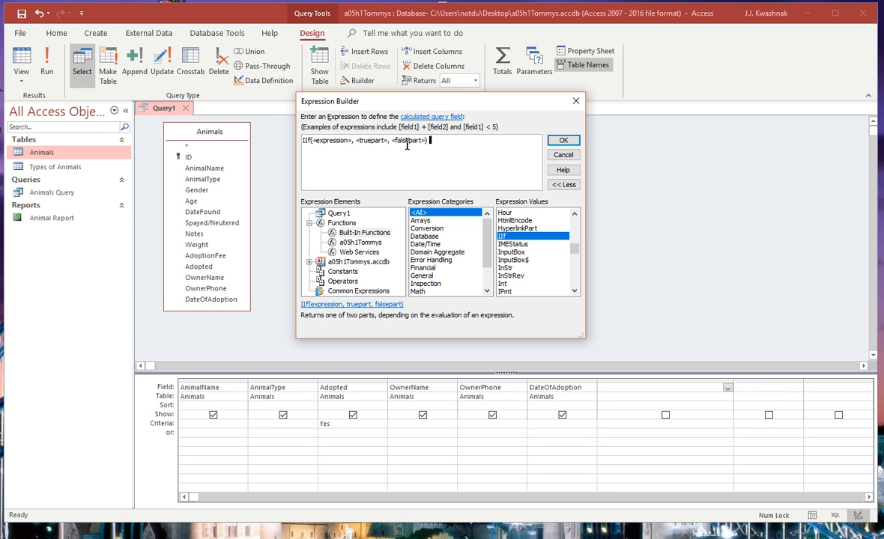
Replace the IIf condition placeholder with the Inspection function IsNull applied to OwnerName.
left_click(315, 140)
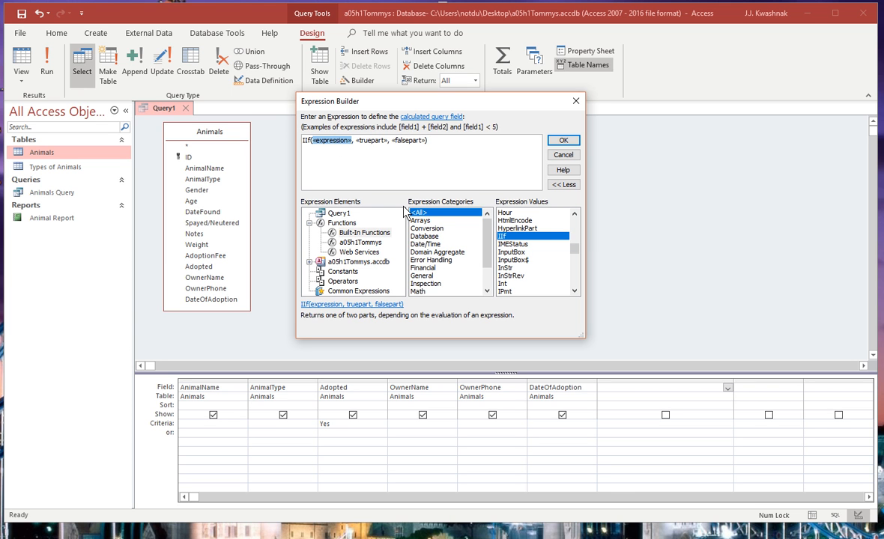
key("Delete")
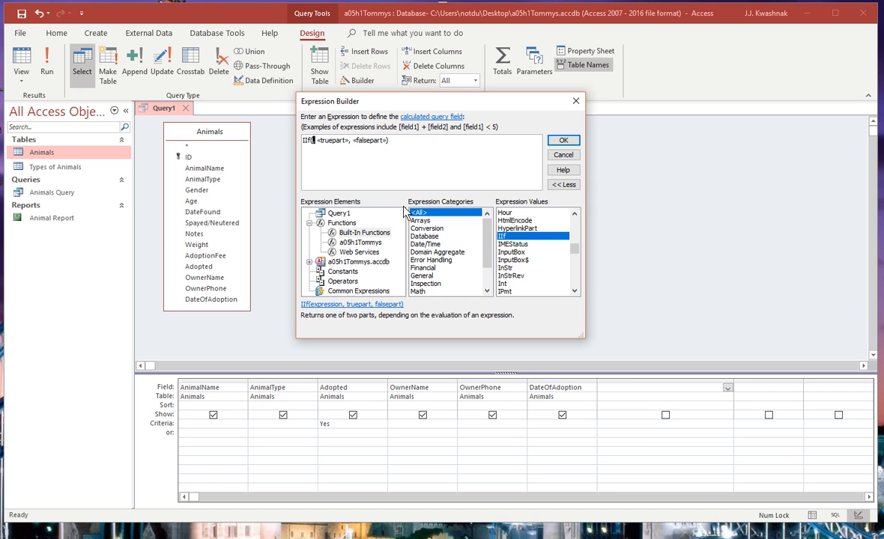
left_click(433, 284)
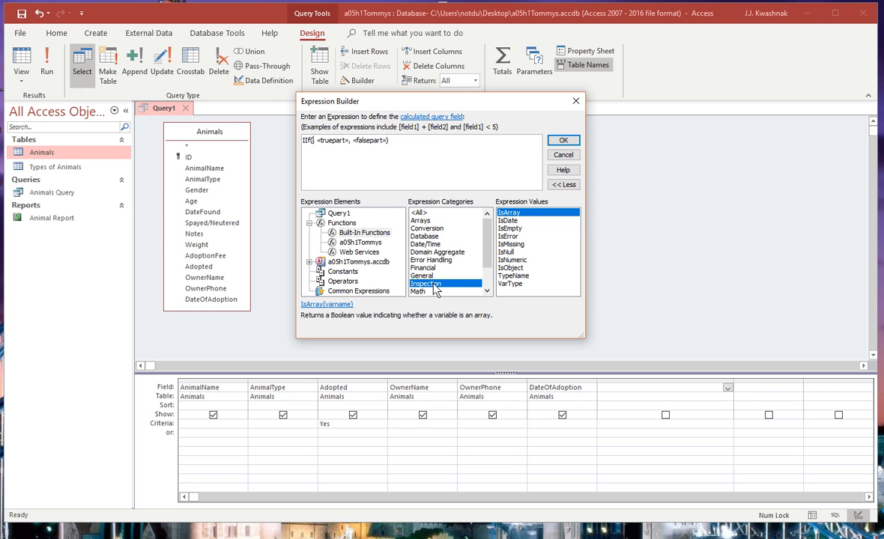
left_click(507, 252)
double_click(508, 253)
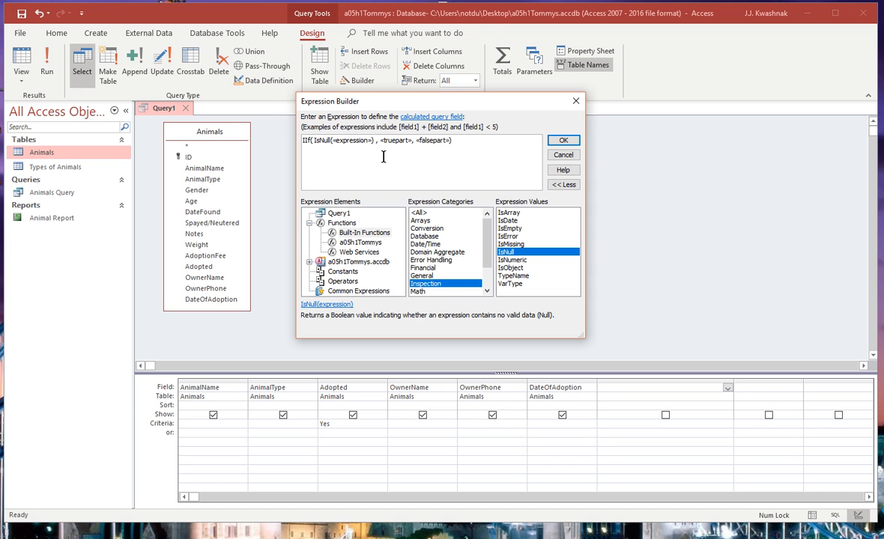
left_click(348, 141)
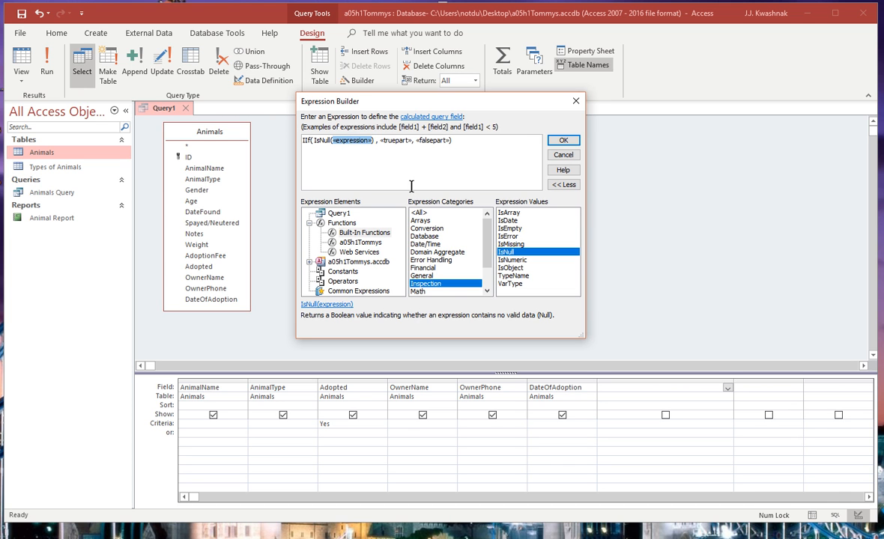
key("BackSpace")
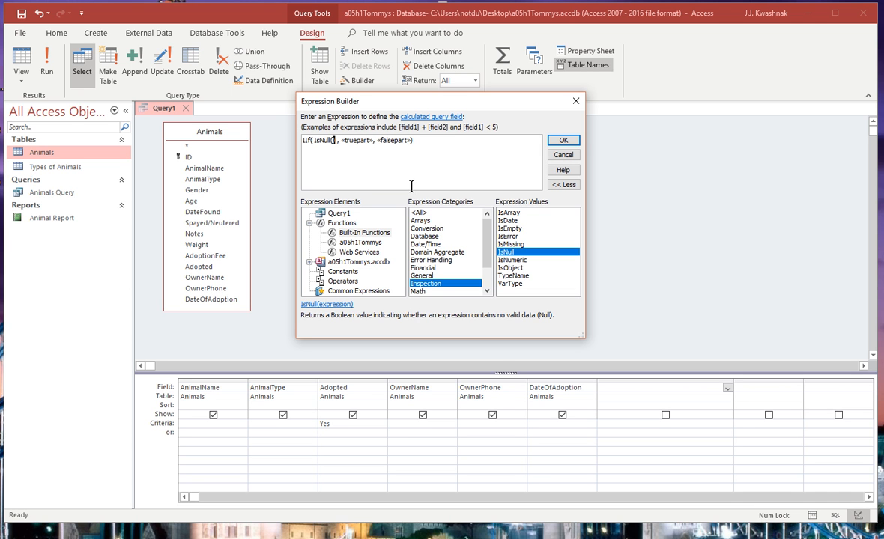
type("OwnerName")
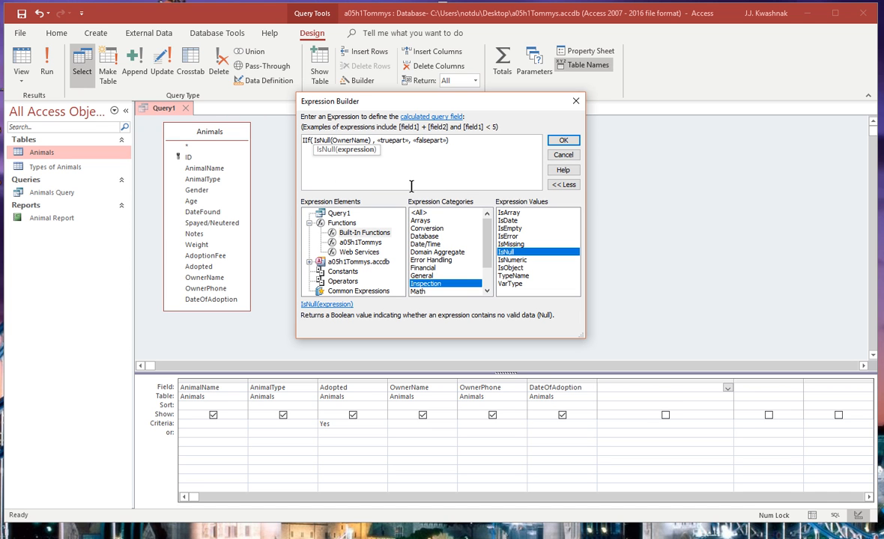
Set the IIf true part to "Error" and the false part to "OK", and accept the expression.
left_click(391, 140)
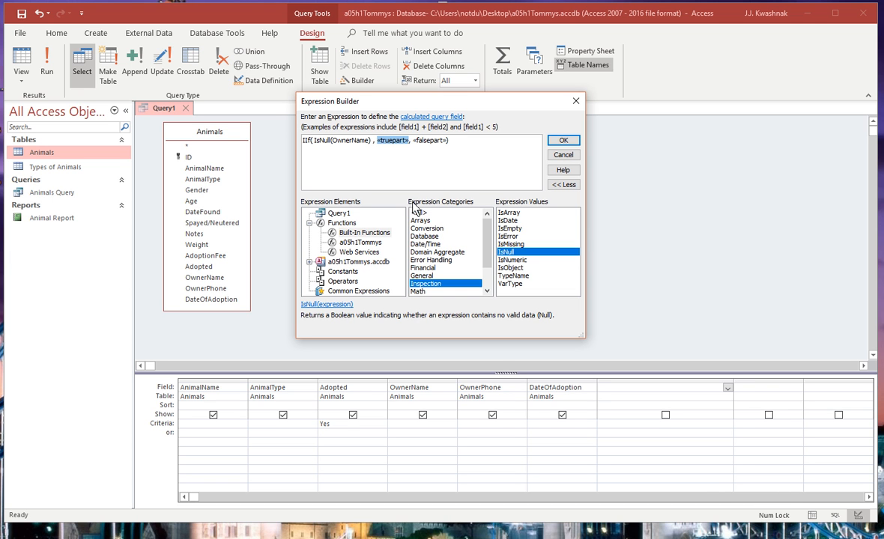
key("BackSpace")
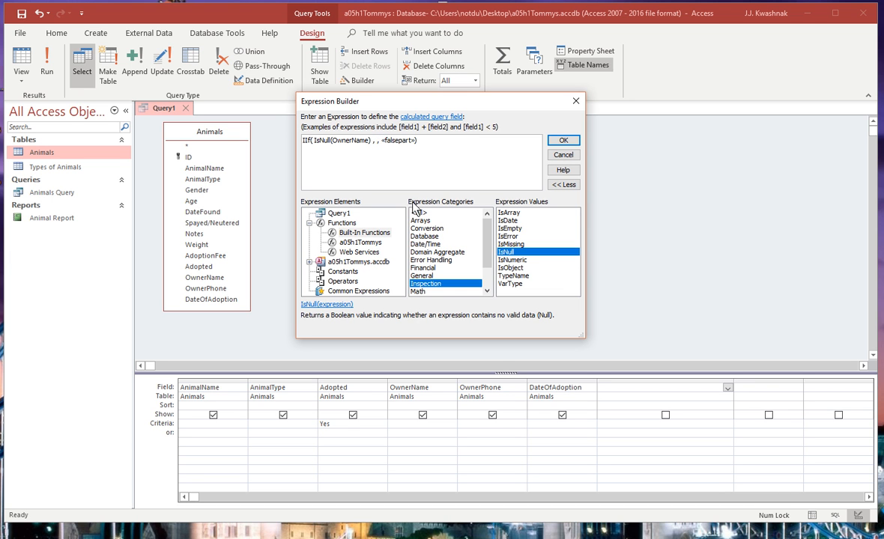
type("\"")
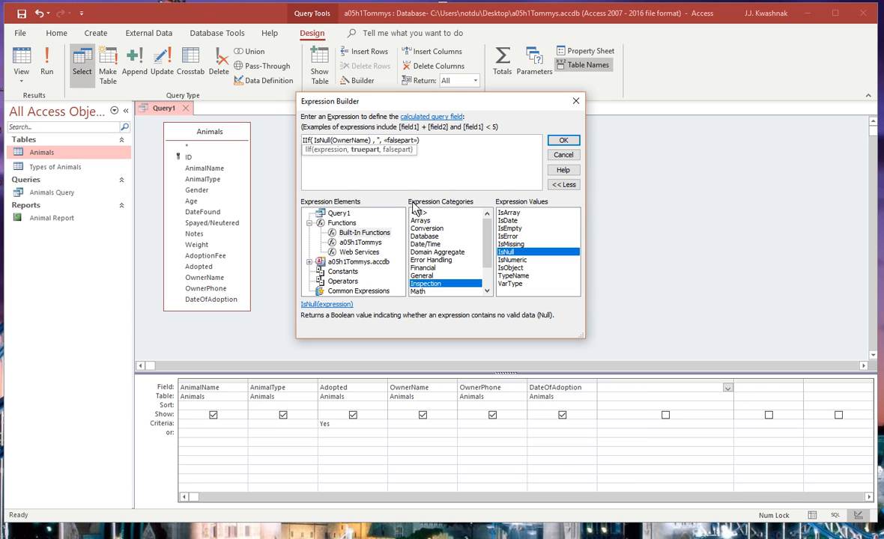
type("Error\"")
key("BackSpace")
left_click(420, 141)
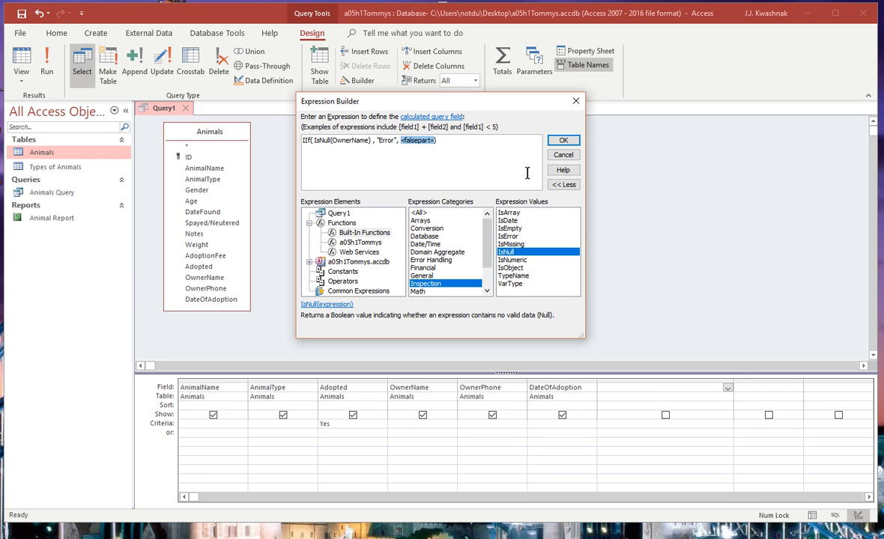
key("Delete")
type("\"")
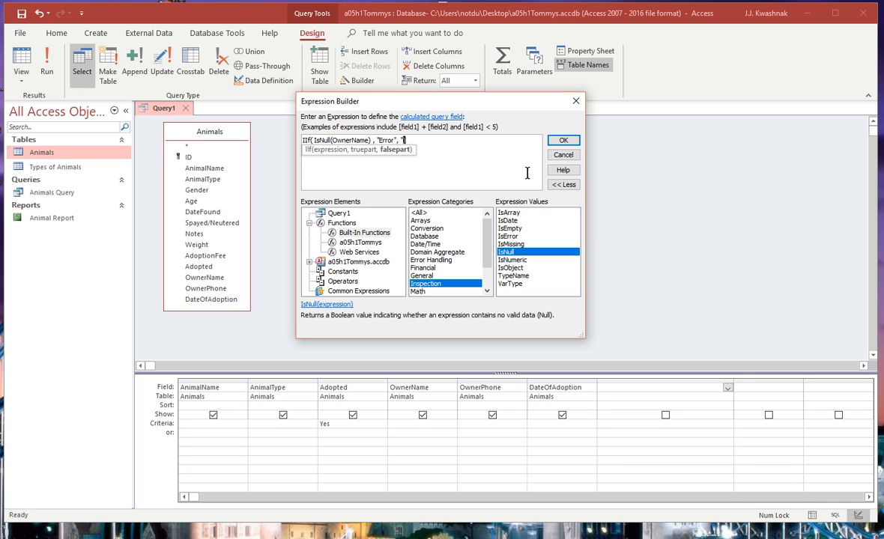
type("OK")
left_click(563, 140)
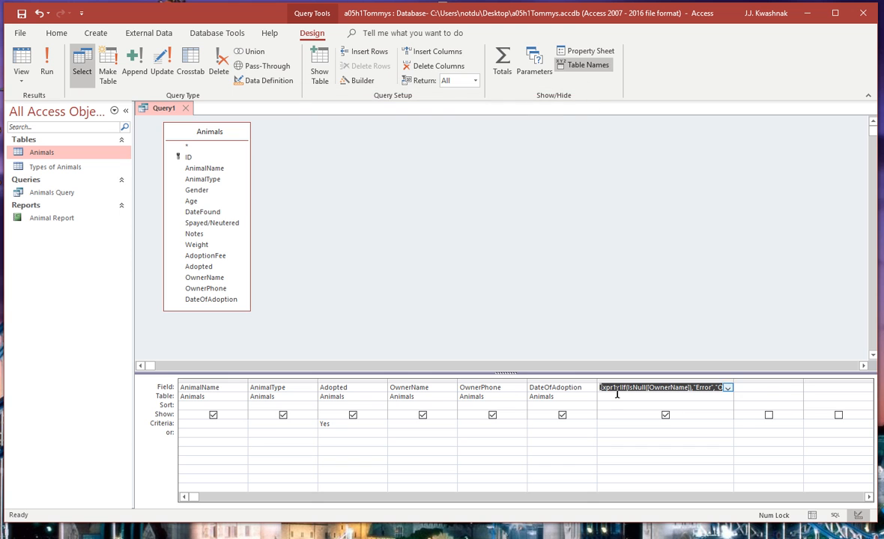
Rename the calculated field from its default label to OwnerError.
left_click(623, 388)
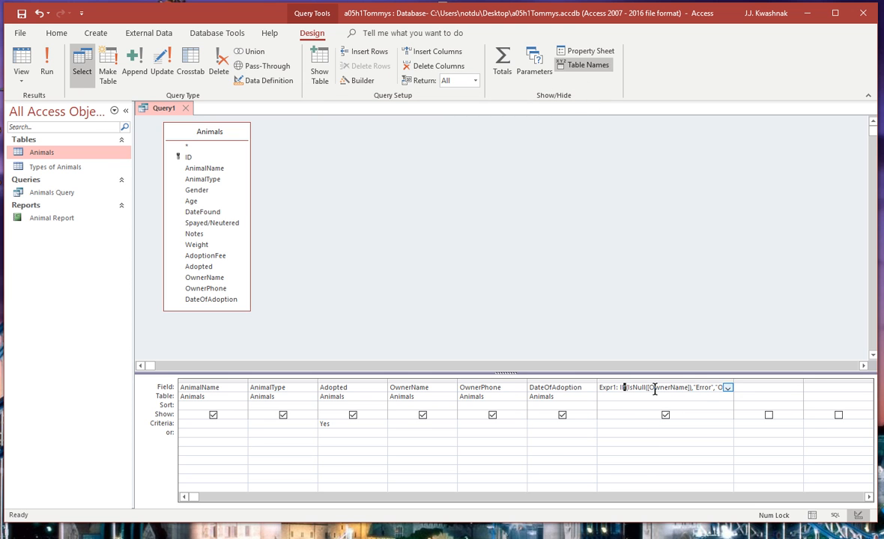
key("Left")
key("BackSpace")
key("BackSpace")
key("BackSpace")
key("BackSpace")
key("BackSpace")
key("BackSpace")
key("BackSpace")
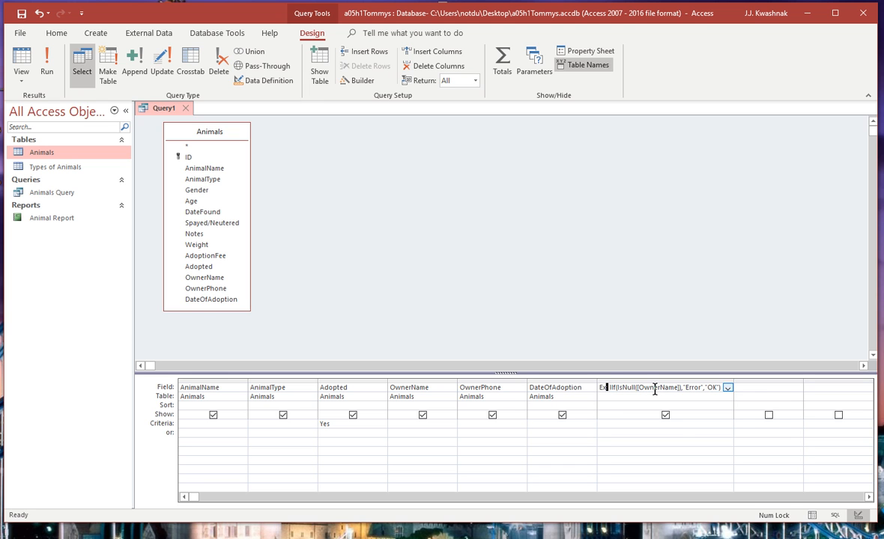
type("OwnerError:")
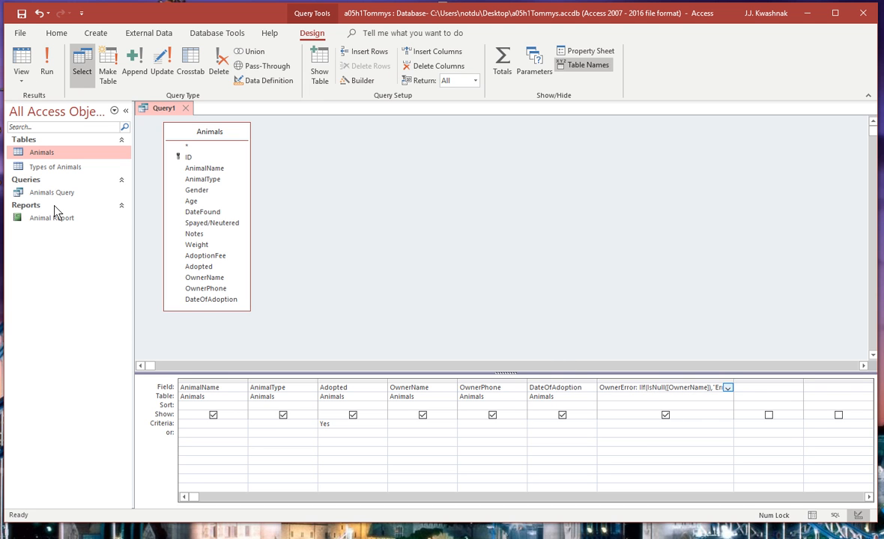
Run the query and examine the OwnerError values against the owner fields throughout the records.
left_click(48, 63)
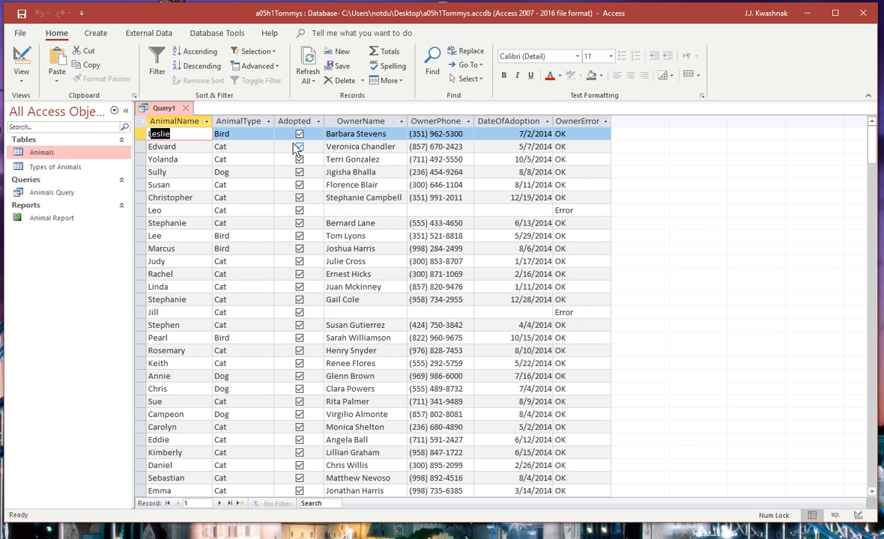
scroll(276, 306, "down", 3)
scroll(290, 345, "up", 2)
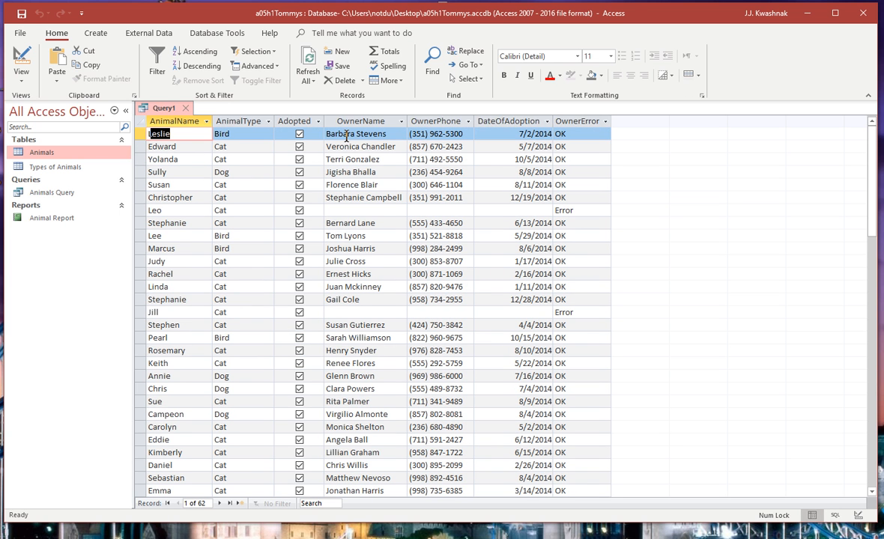
left_click(574, 313)
scroll(452, 402, "down", 12)
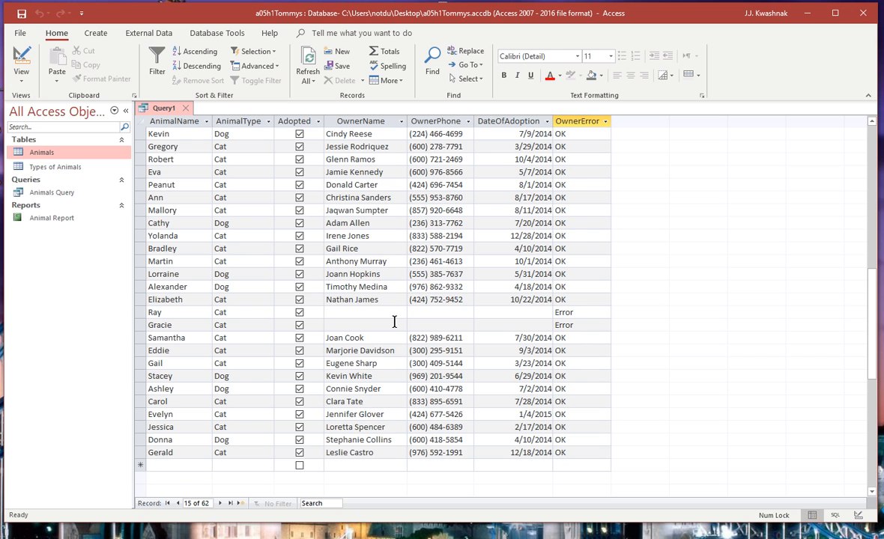
scroll(394, 321, "up", 12)
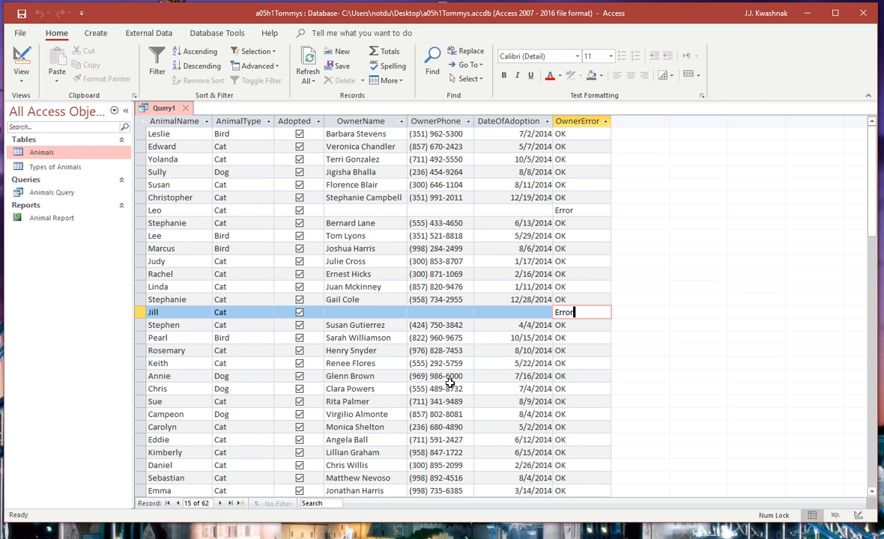
scroll(415, 354, "down", 12)
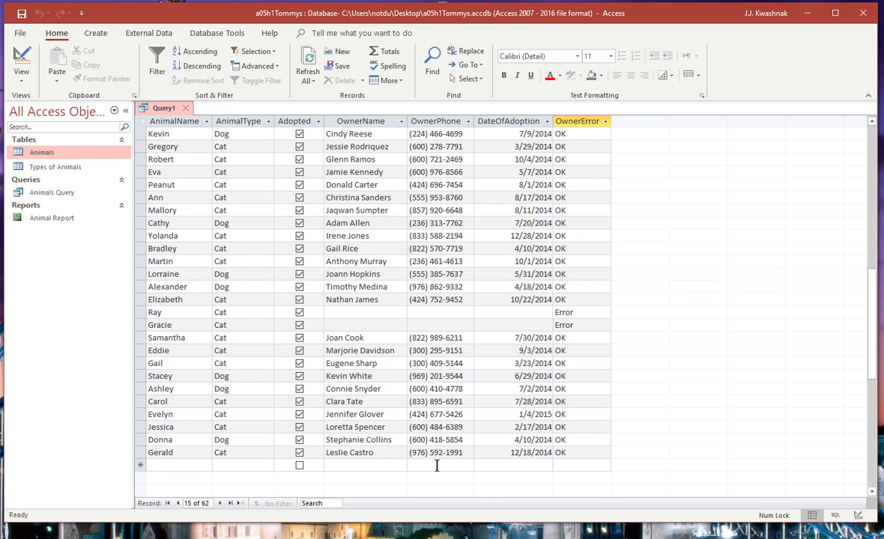
scroll(434, 446, "down", 2)
scroll(437, 451, "up", 5)
scroll(437, 448, "up", 9)
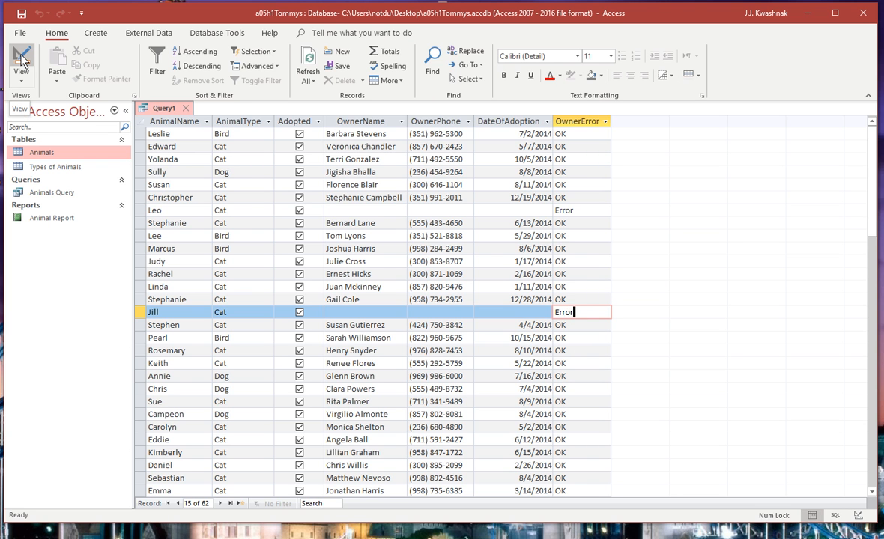
Return to the query design, set the OwnerName criteria to Is Null, and run the query.
left_click(21, 60)
left_click(402, 424)
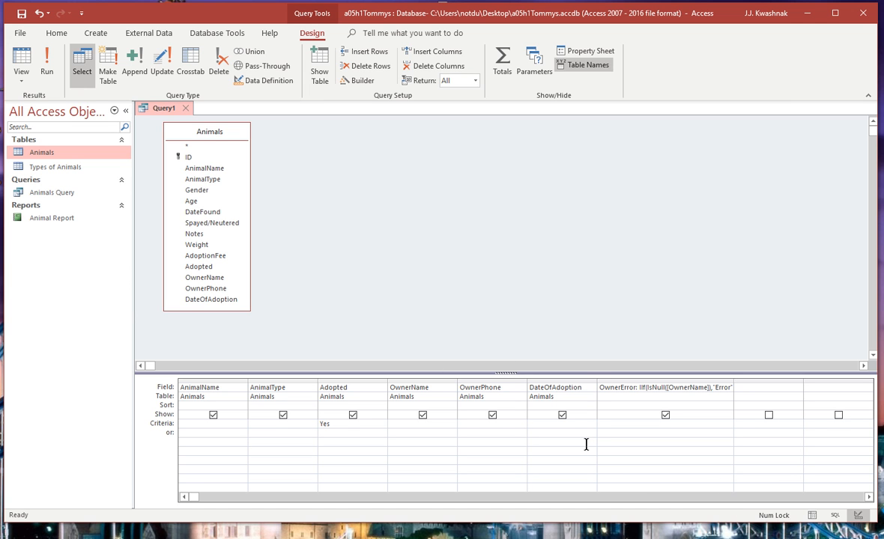
type("Is Null")
left_click(487, 426)
left_click(46, 69)
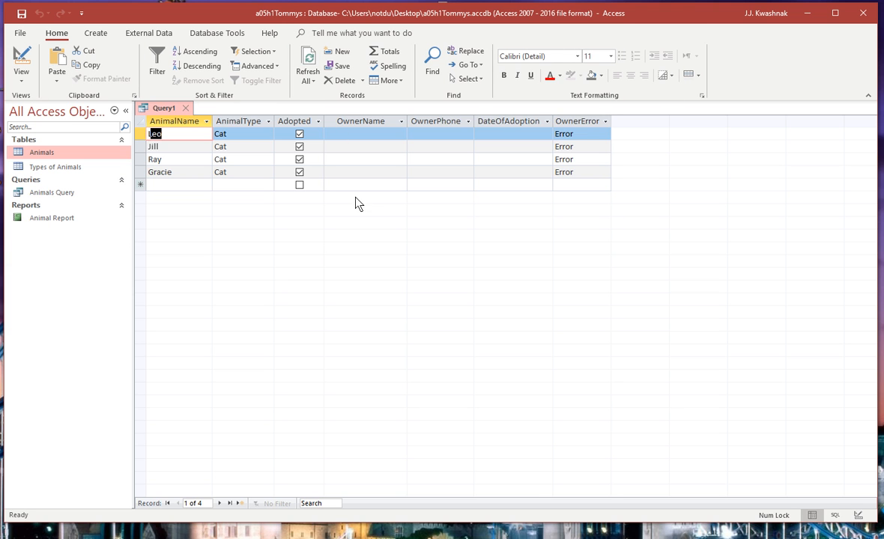